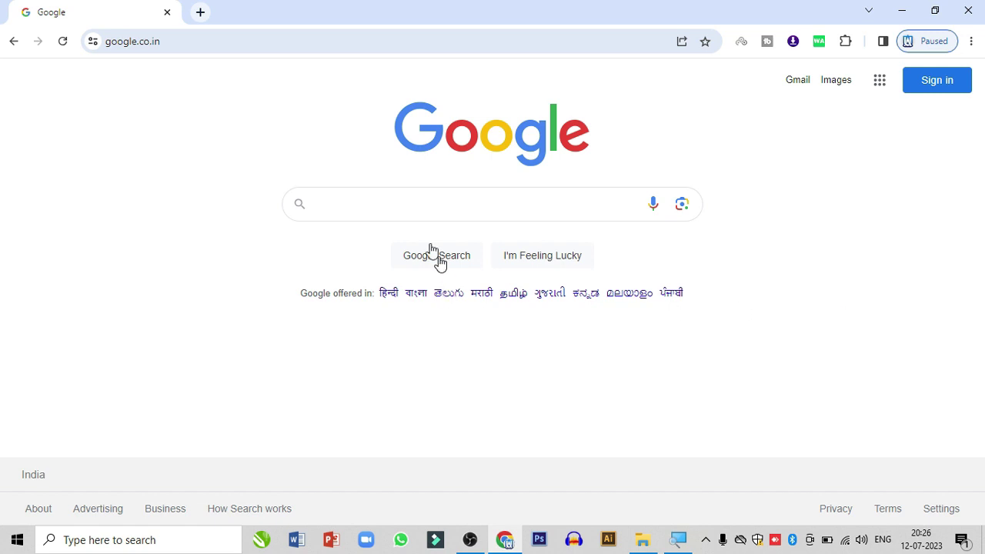
Search Google for "background.lol" and open the Background.lol website from the results
left_click(394, 207)
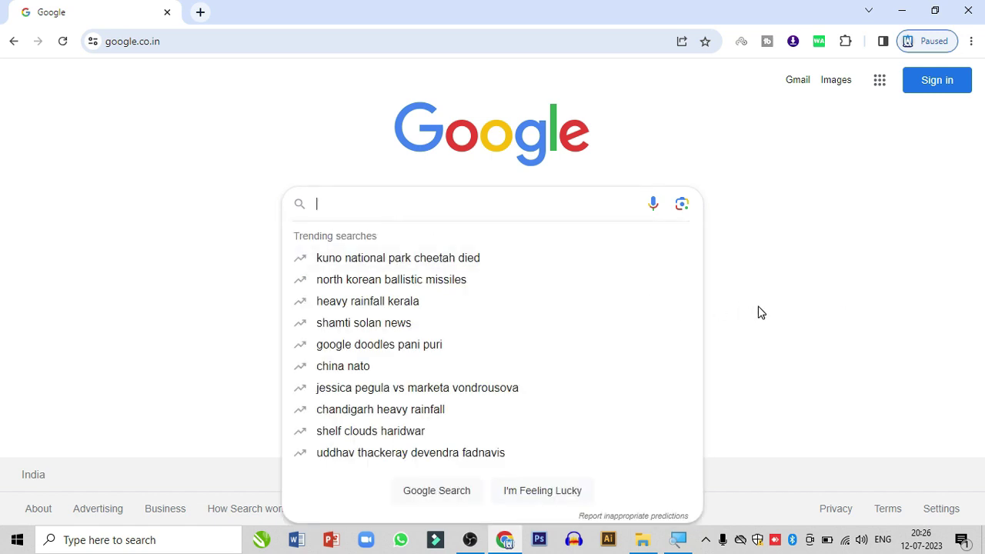
type("background.lo")
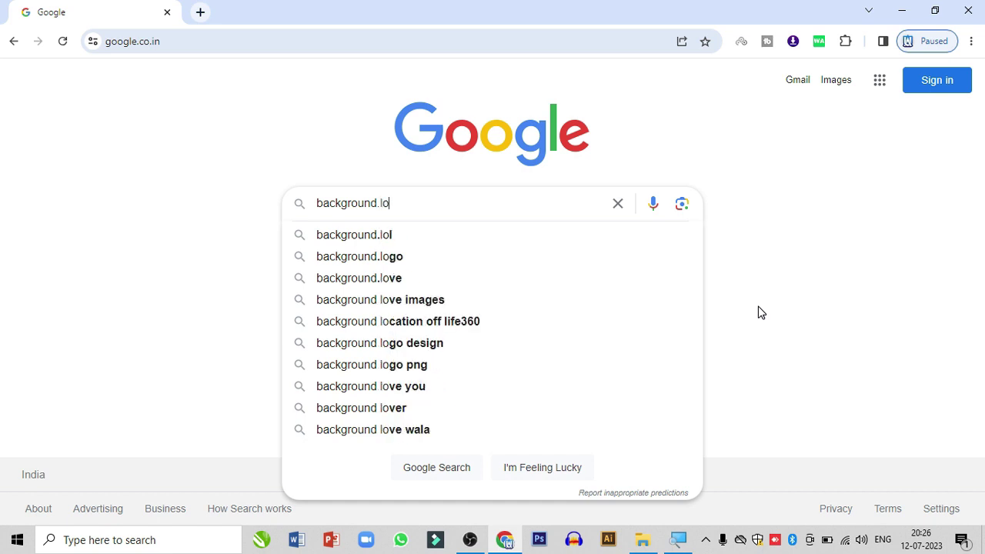
type("l")
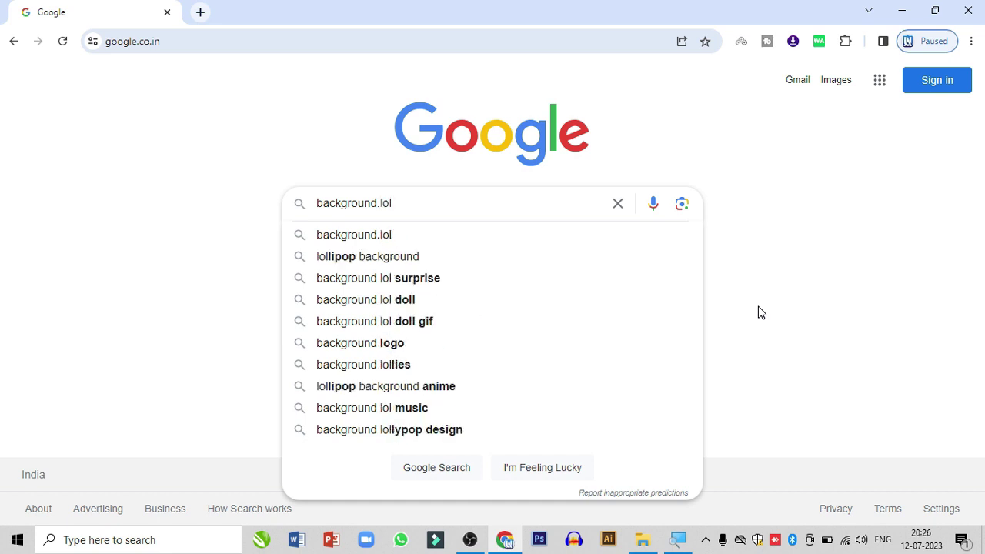
key("Return")
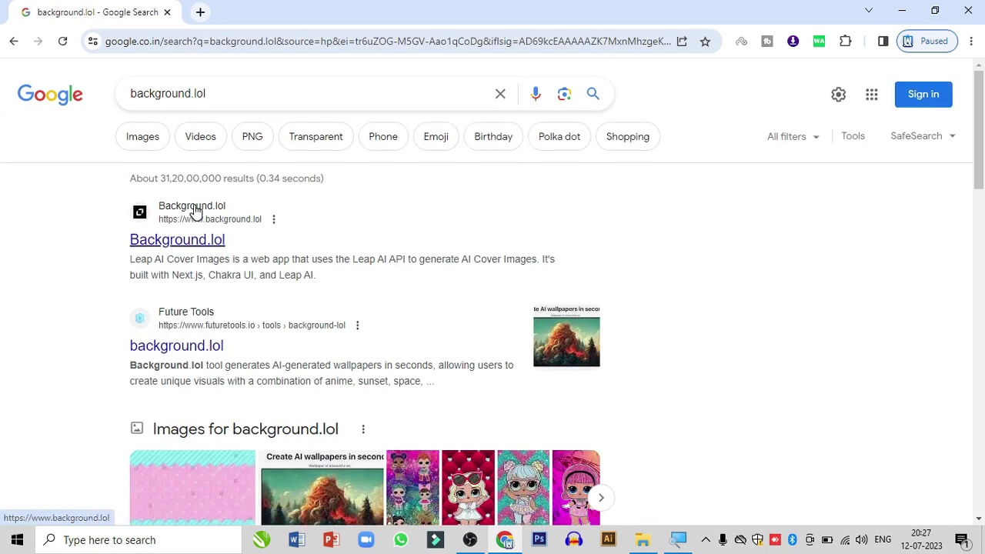
left_click(181, 247)
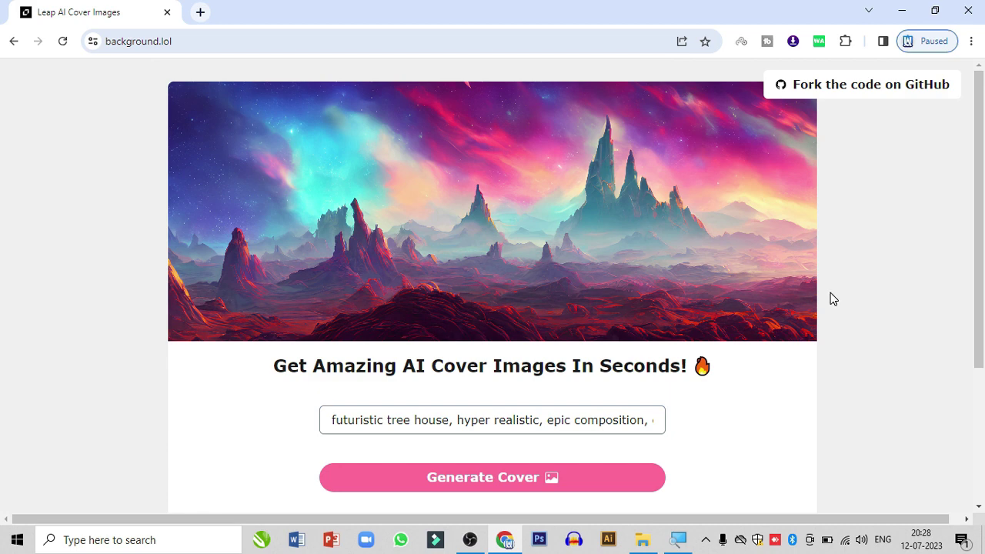
Look through the preset prompts for Anime, Sunset, Space, Futuristic, Waterfall, Forest, Fluid and Dream
left_click_drag(974, 306, 962, 415)
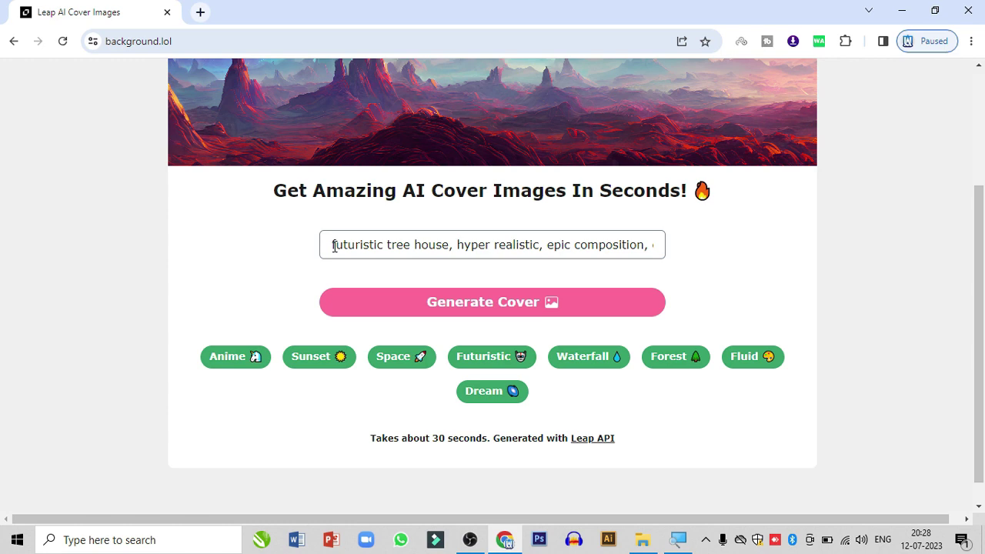
left_click(238, 365)
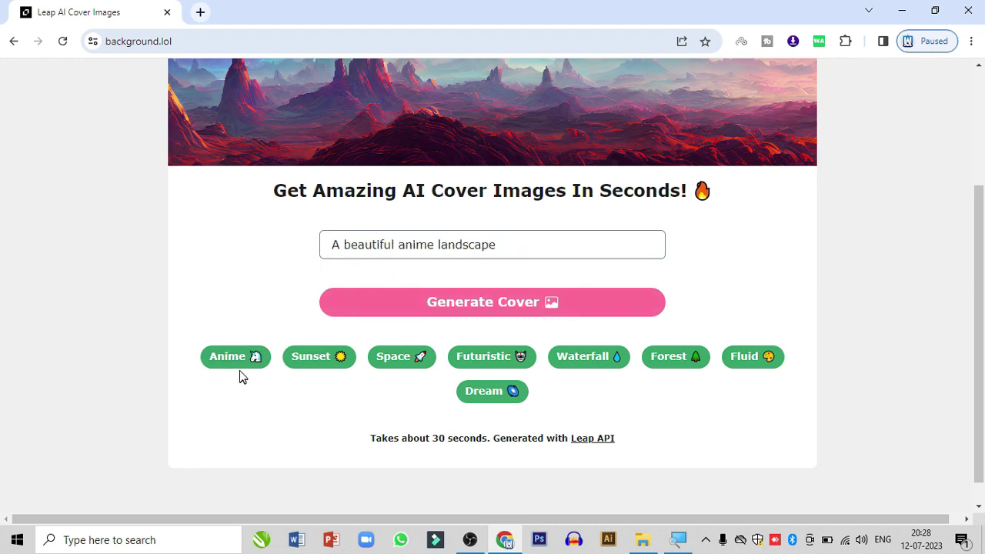
left_click(321, 360)
left_click(403, 359)
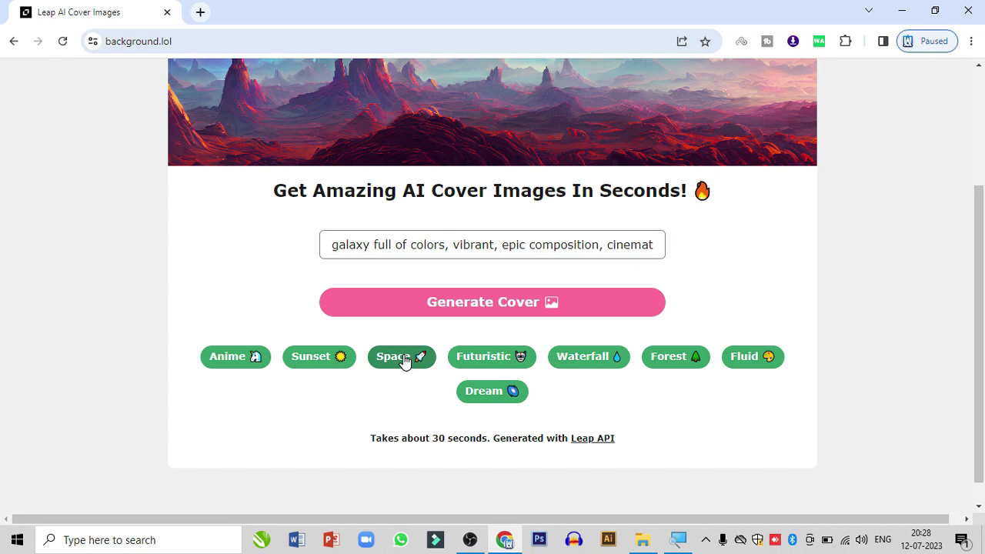
left_click(491, 366)
left_click(585, 366)
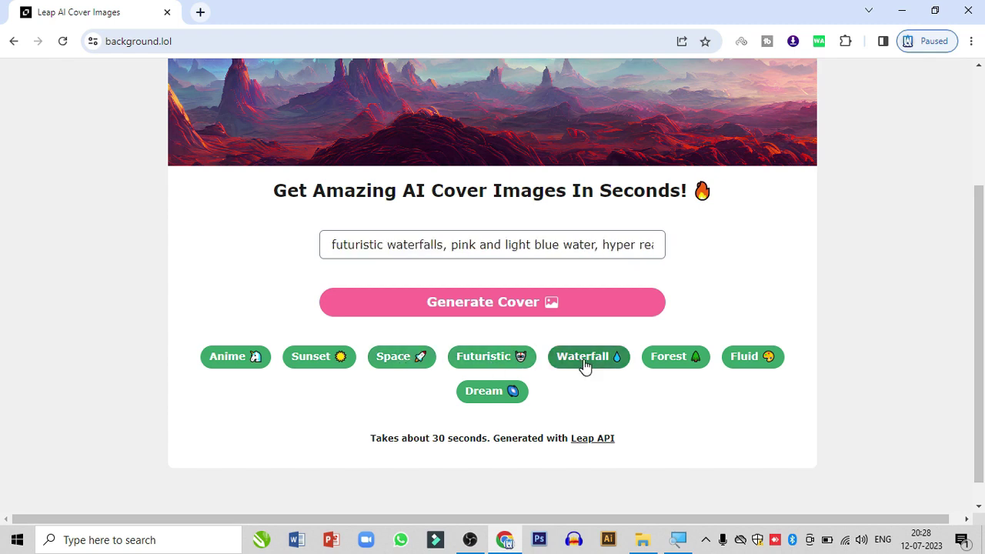
left_click(671, 366)
left_click(741, 367)
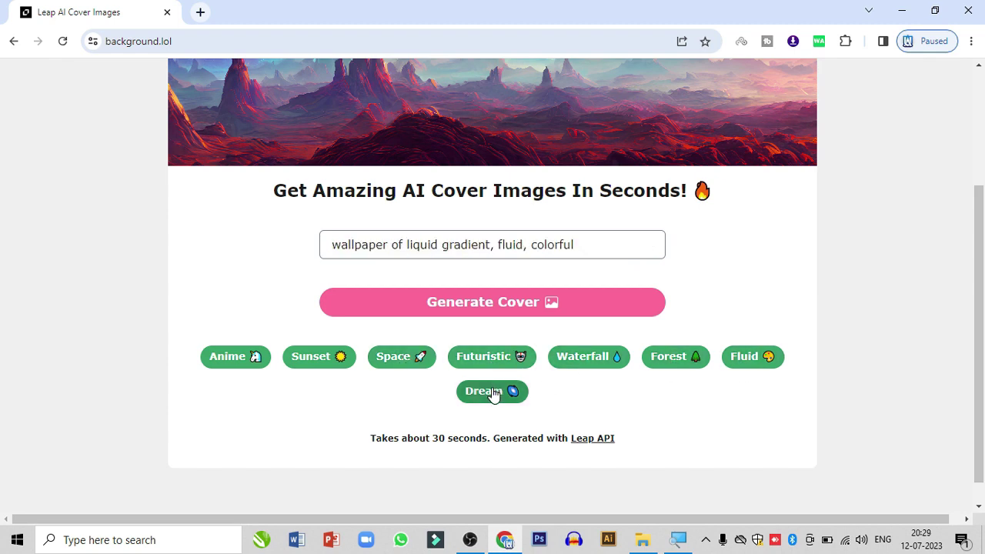
left_click(492, 393)
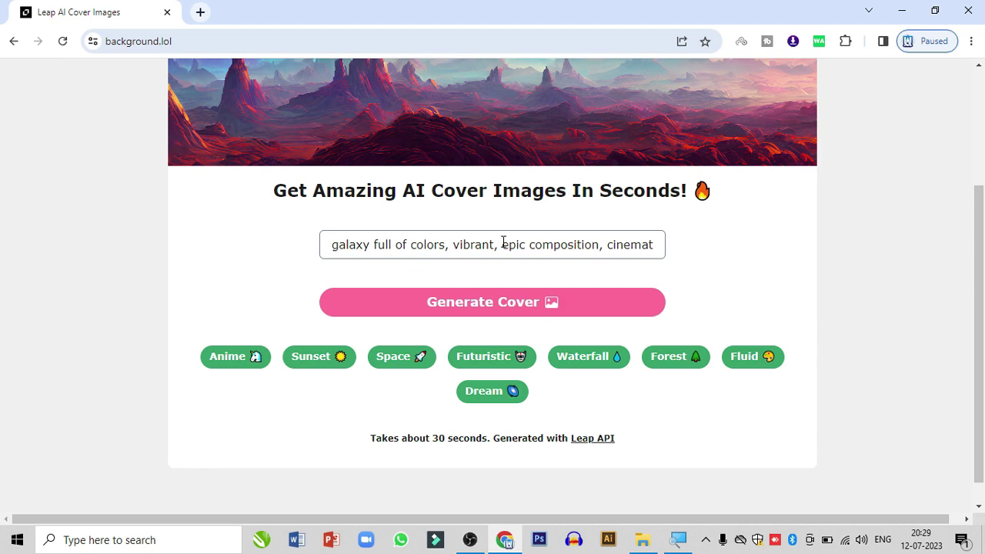
Replace the image prompt with "tajmal image", generate a cover from it and dismiss the result dialog
left_click(413, 246)
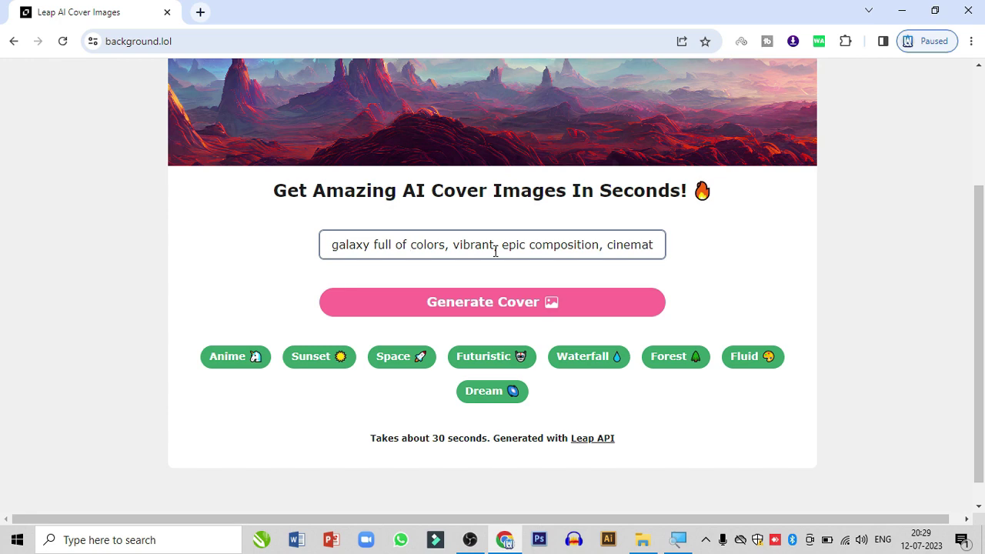
left_click_drag(330, 246, 974, 248)
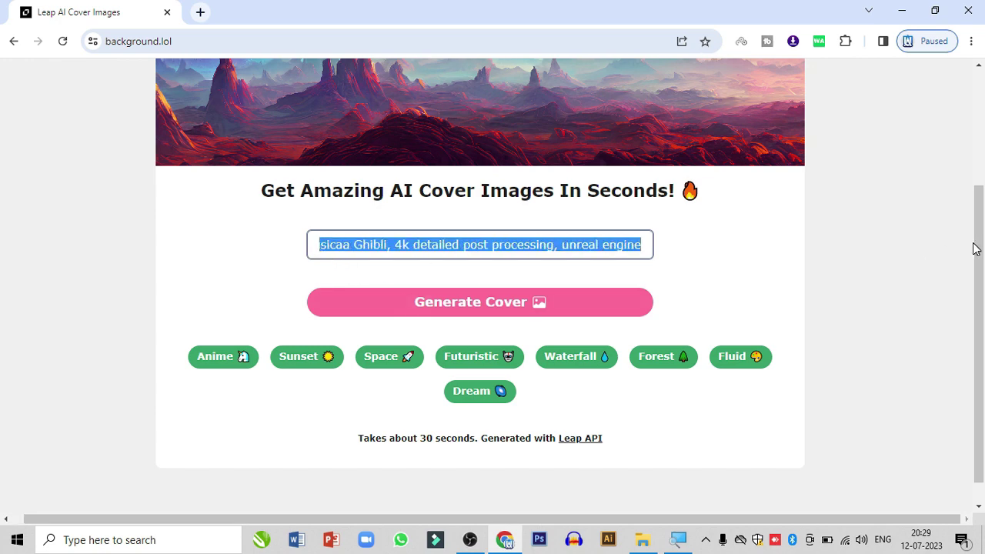
key("BackSpace")
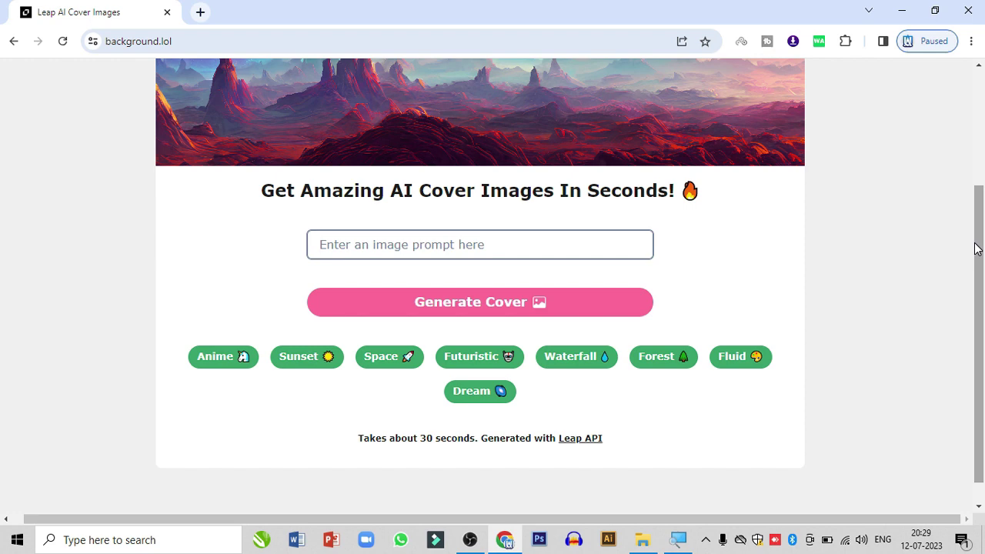
type("taj")
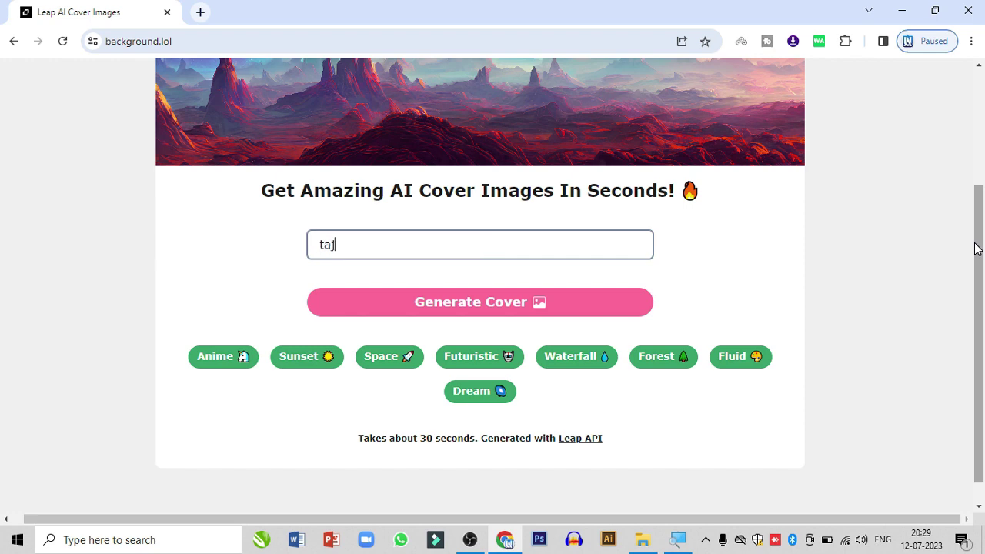
type("mal image")
left_click(440, 301)
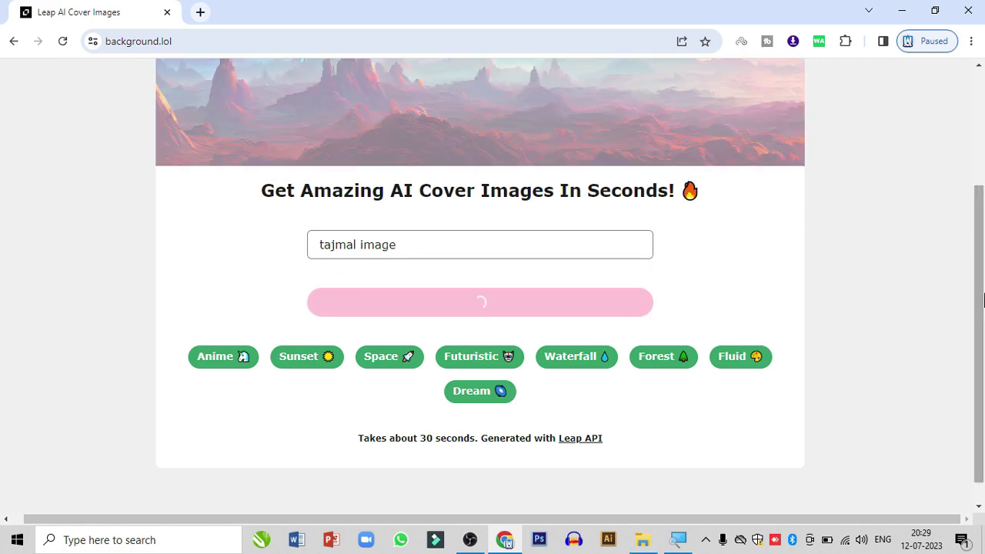
scroll(983, 293, "up", 3)
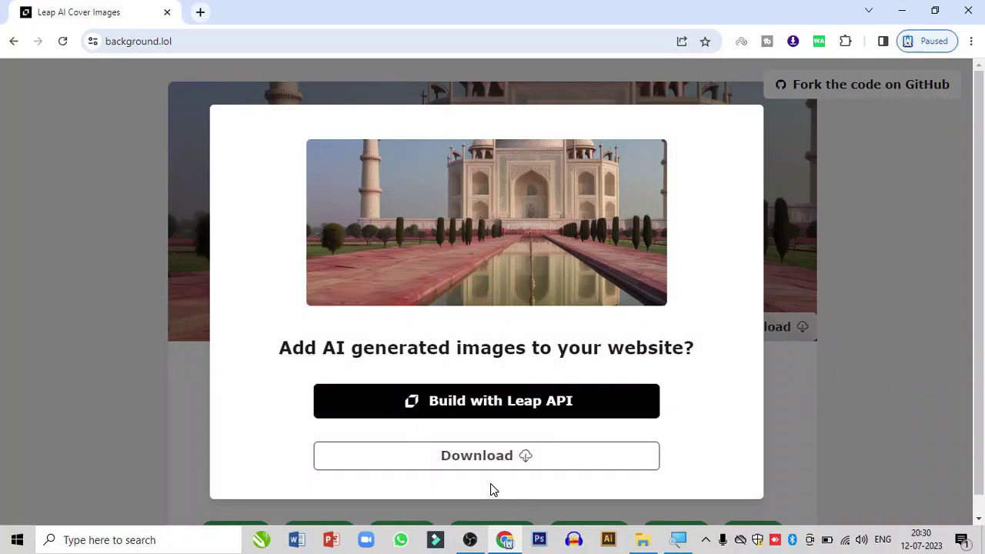
left_click(808, 401)
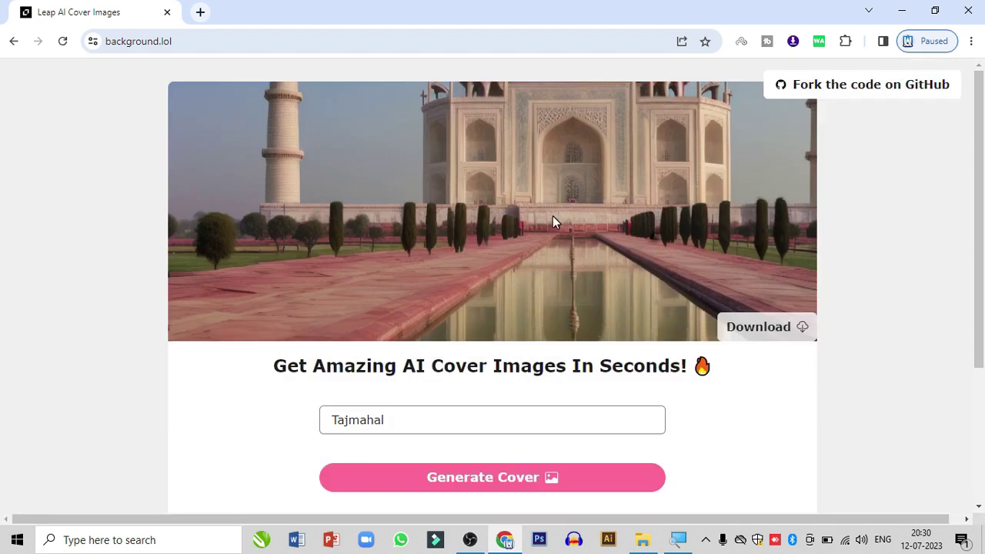
Replace the image prompt with the Space preset
left_click_drag(977, 304, 971, 375)
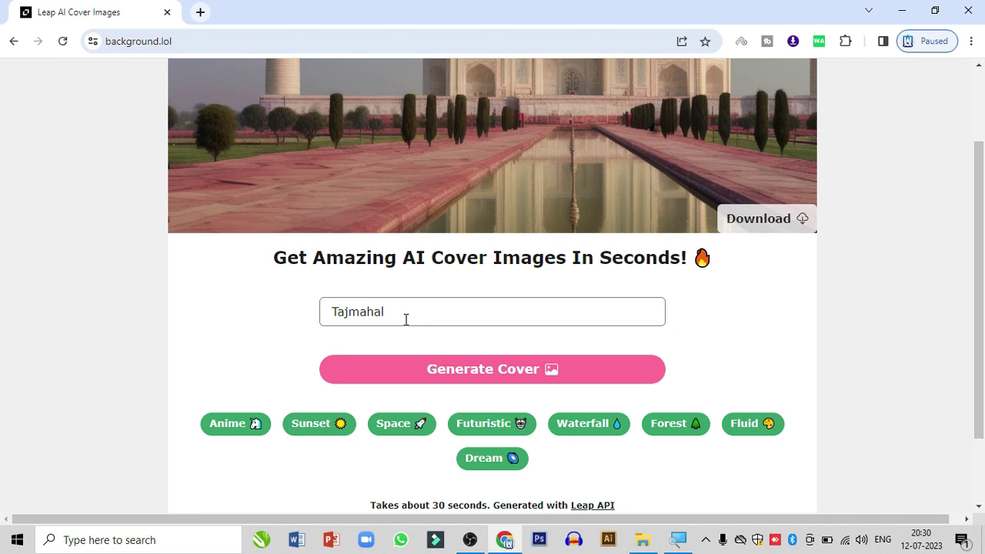
mouse_move(979, 317)
left_mouse_down()
mouse_move(971, 235)
mouse_move(972, 304)
left_mouse_up()
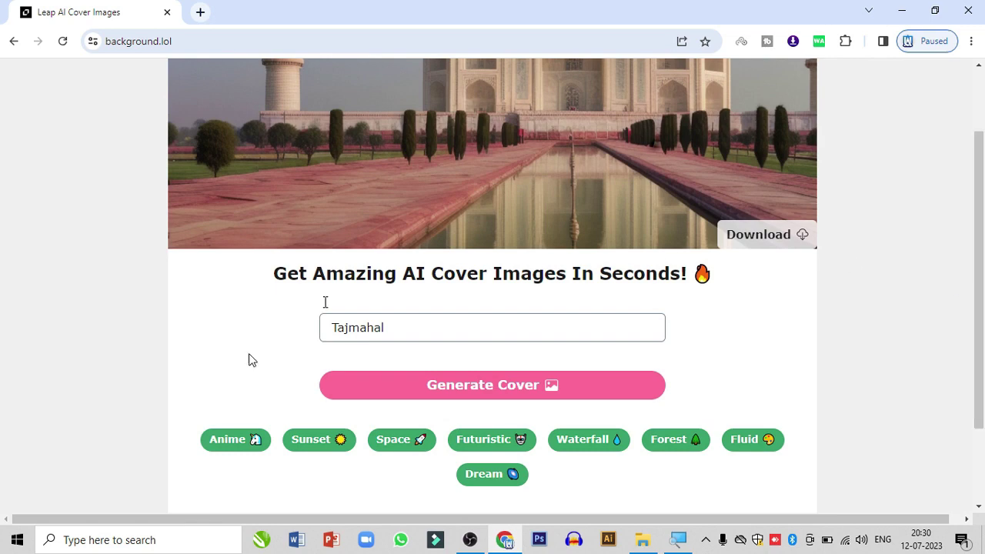
left_click(325, 449)
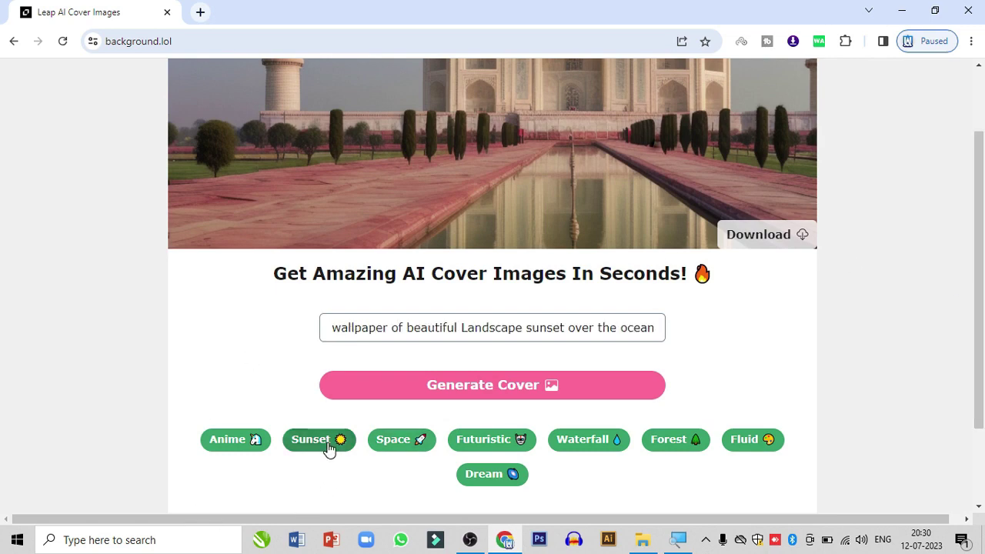
left_click(391, 450)
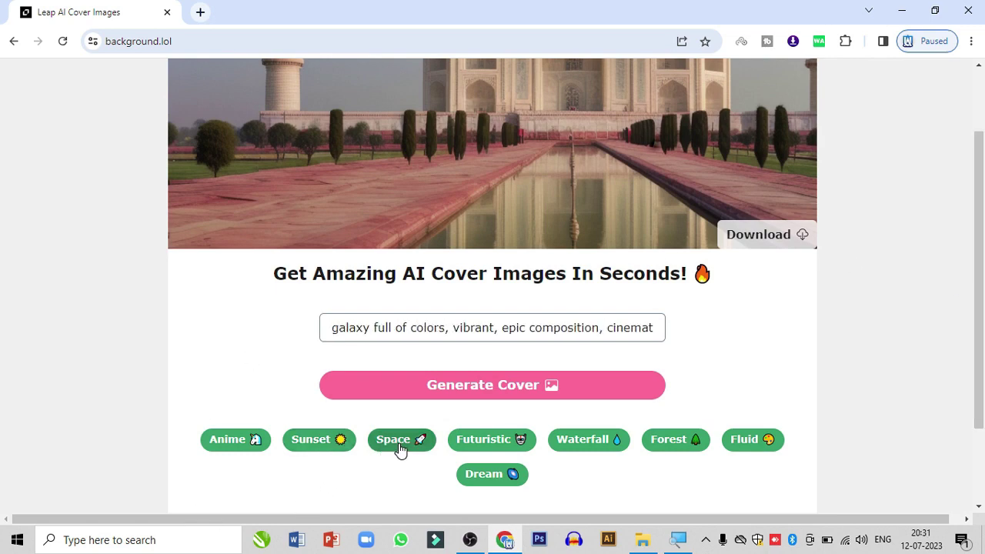
Insert "Tajmahal" at the beginning of the galaxy prompt, generate the cover and dismiss the result dialog
left_click(333, 331)
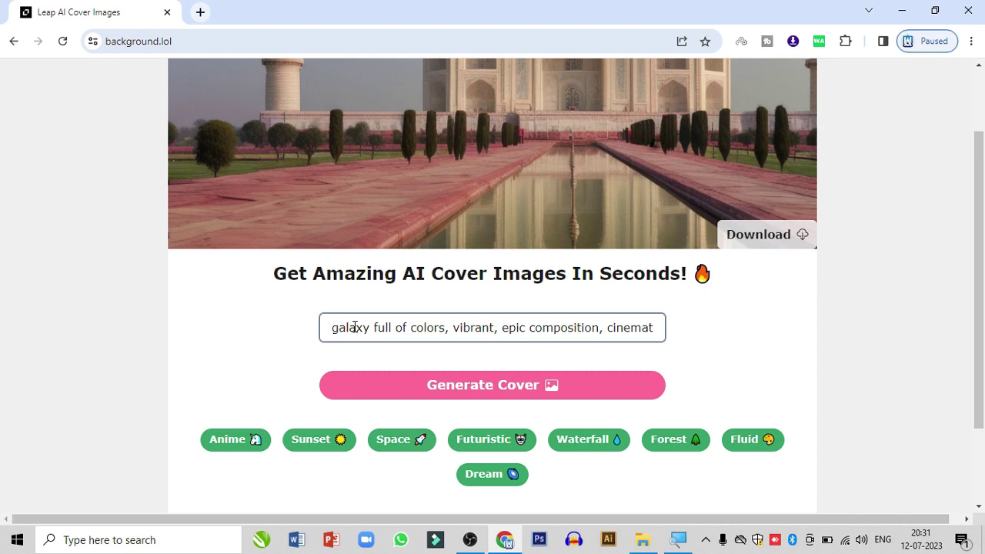
type("Tajmah")
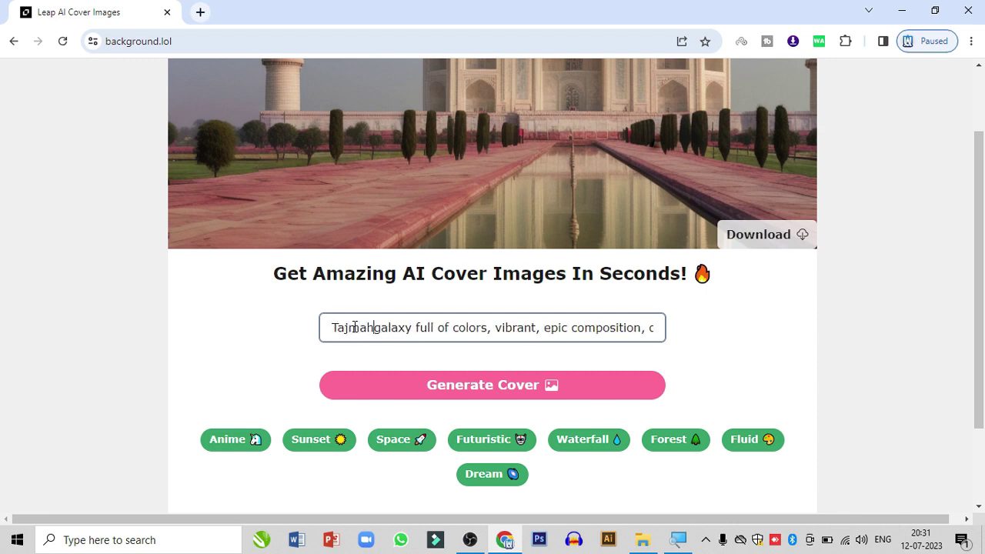
type("l")
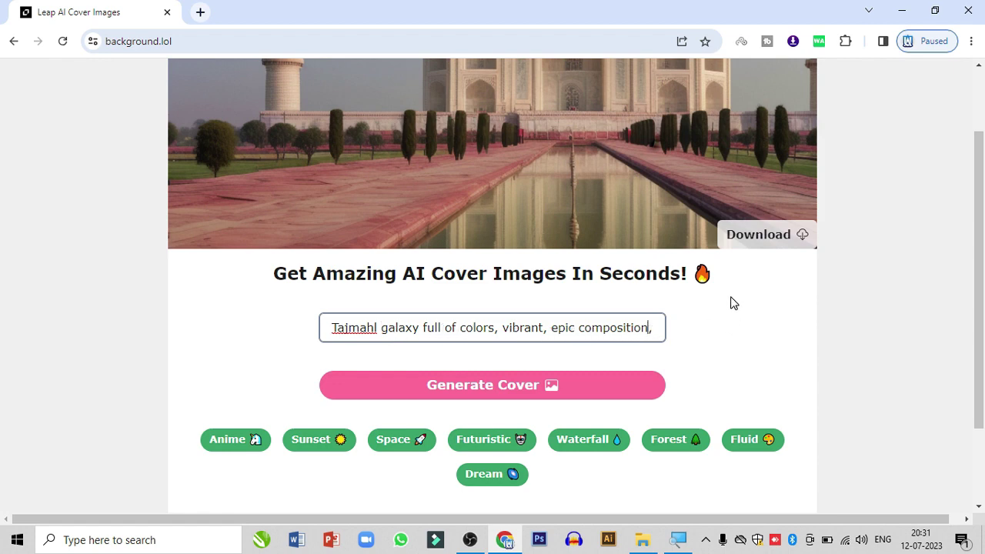
type(", cinematic, Landscape veduta photo by Dan Mumford, deta")
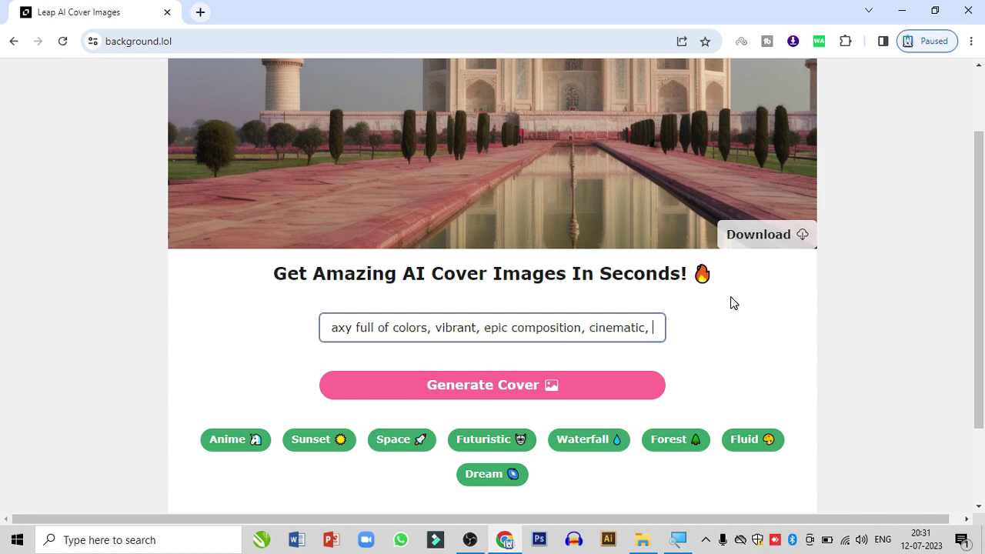
type("iled landsca")
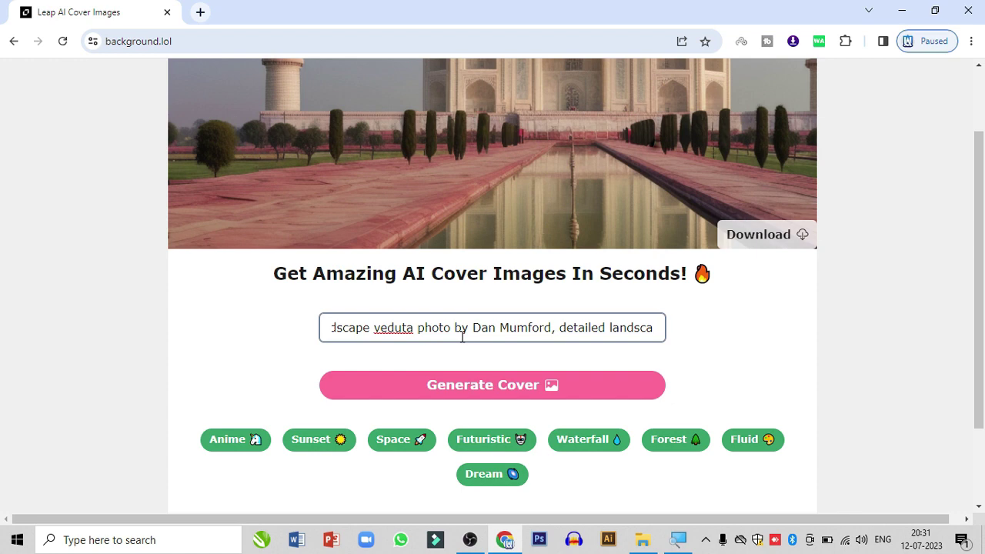
left_click(487, 391)
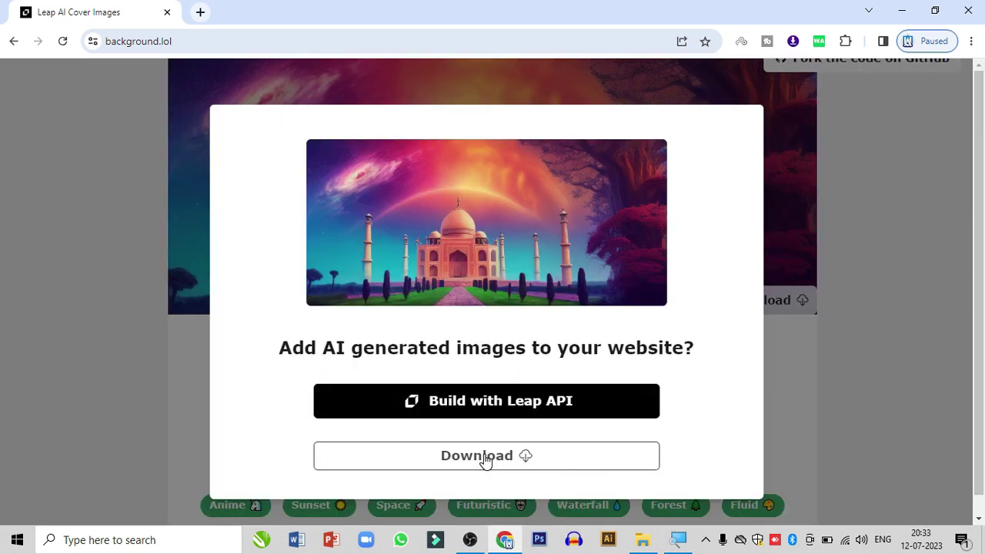
left_click(788, 385)
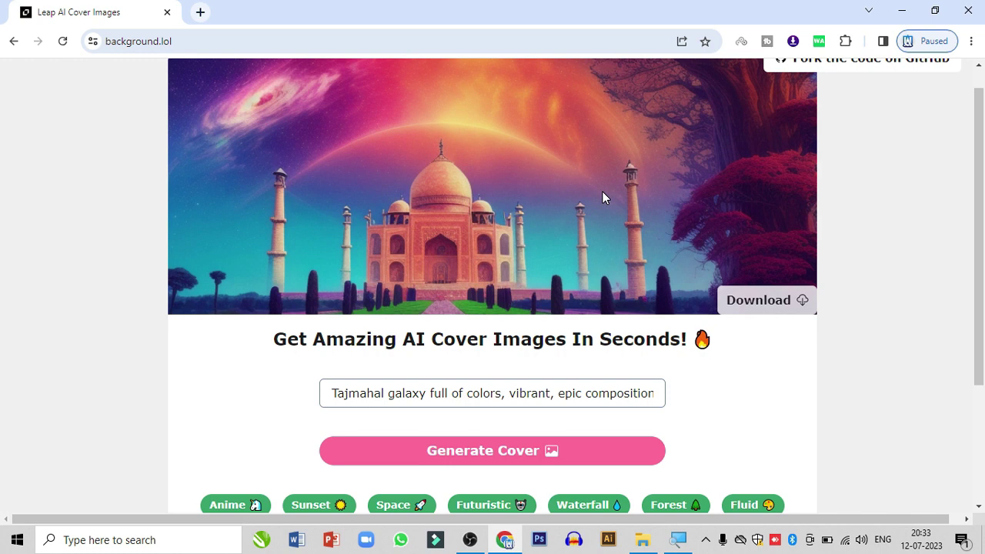
Download the generated galaxy cover to the Desktop as a PNG named out-0 and return to the generator page
left_click(748, 301)
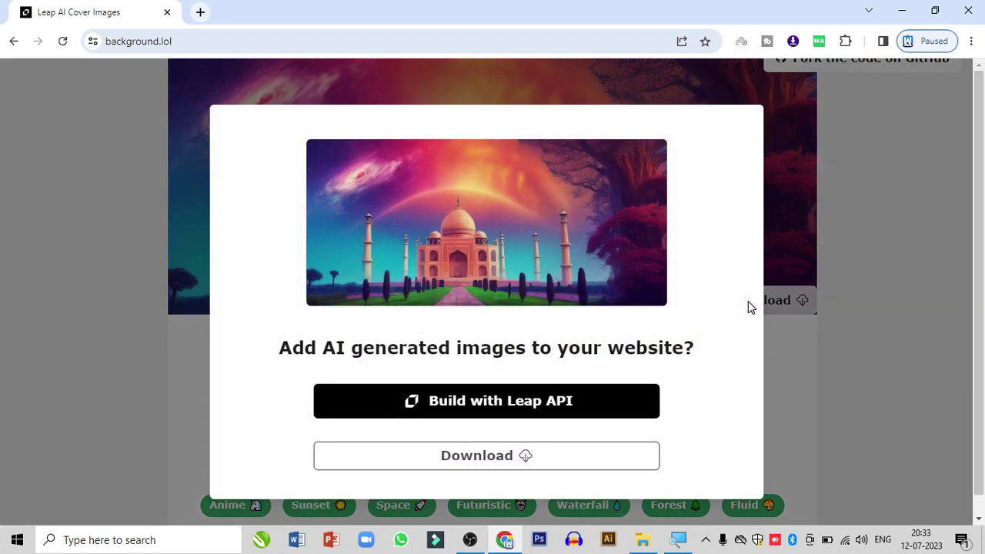
left_click(488, 456)
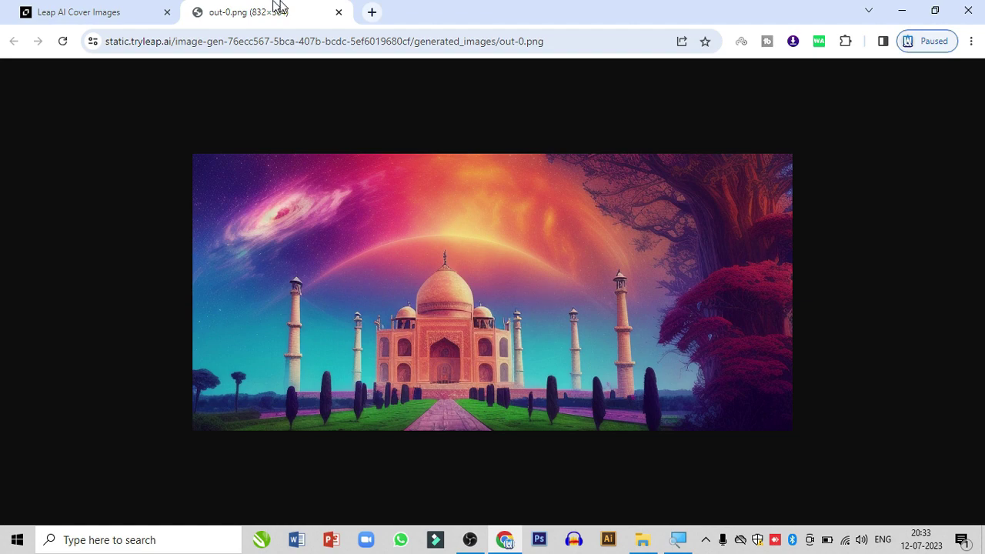
right_click(478, 207)
left_click(515, 244)
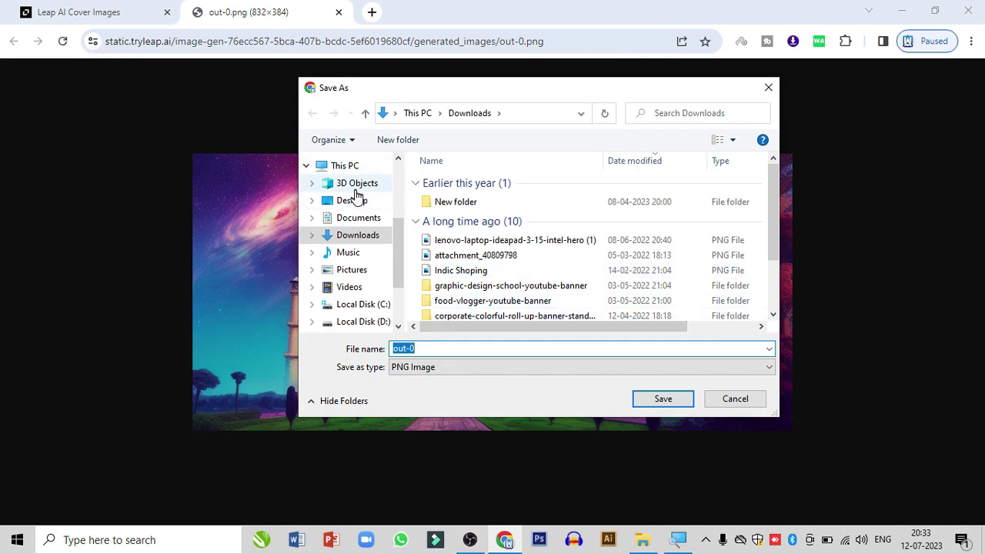
left_click(351, 200)
left_click(658, 399)
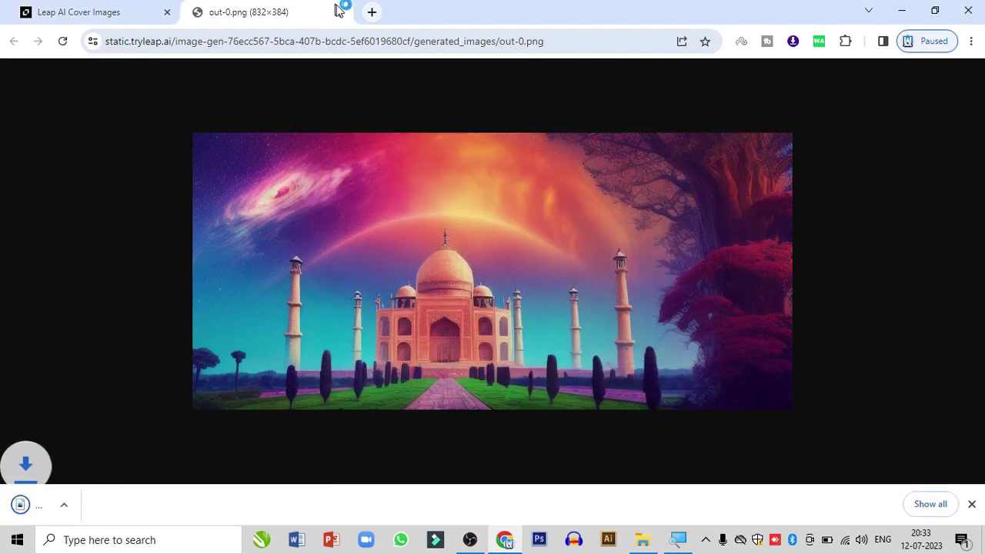
left_click(338, 12)
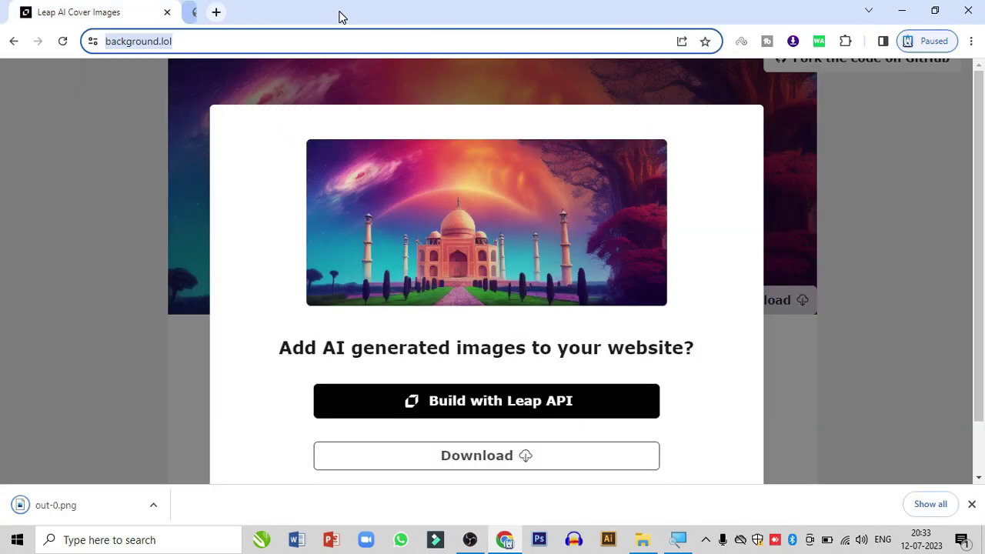
left_click(783, 350)
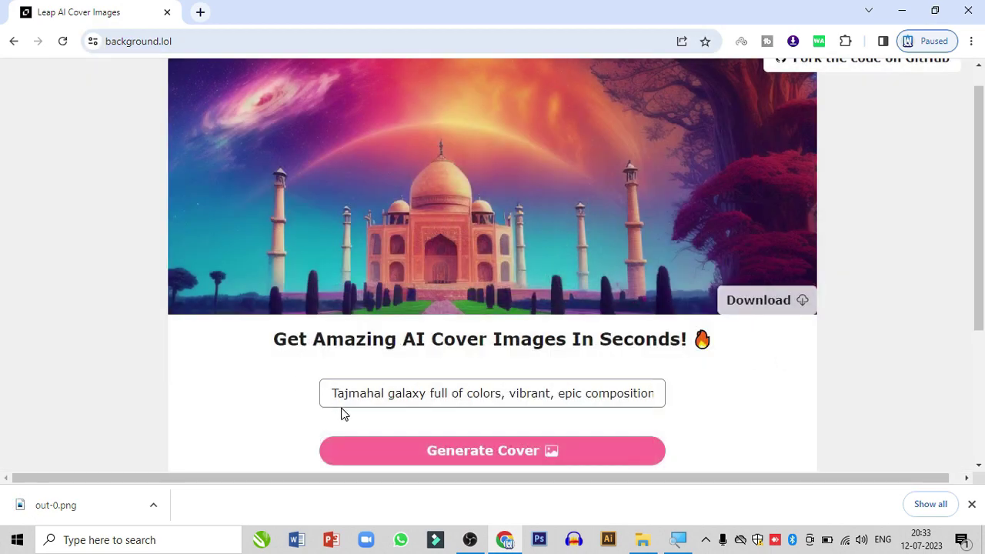
Replace "Tajmahal" in the galaxy prompt with "Himalaya Mountain", generate the cover and dismiss the result dialog
left_click_drag(383, 395, 321, 397)
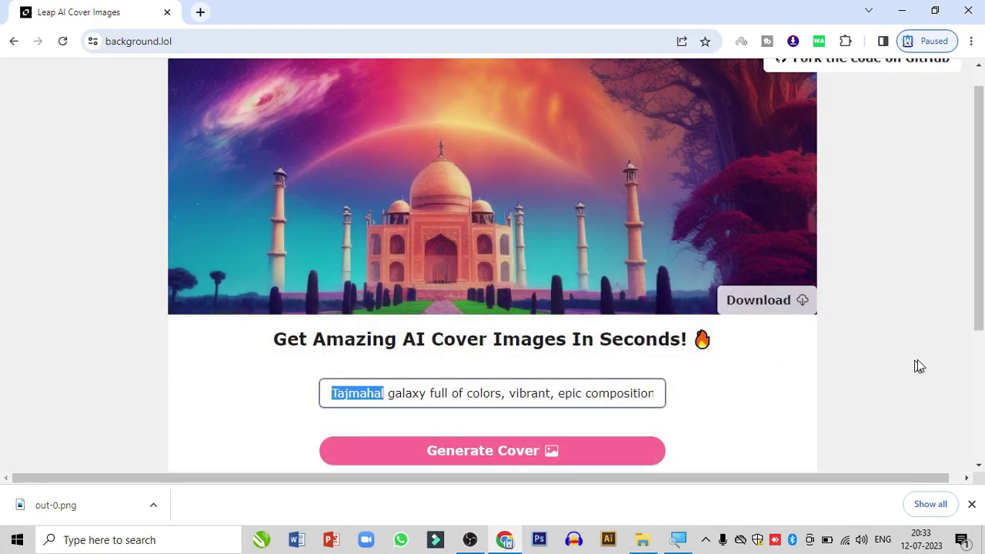
type("Himalaya Mountai")
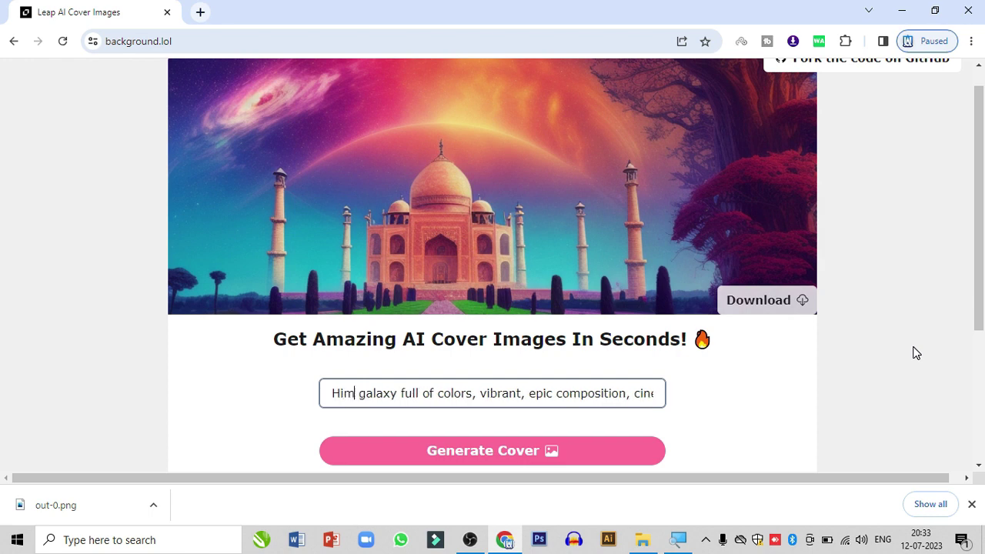
type("n")
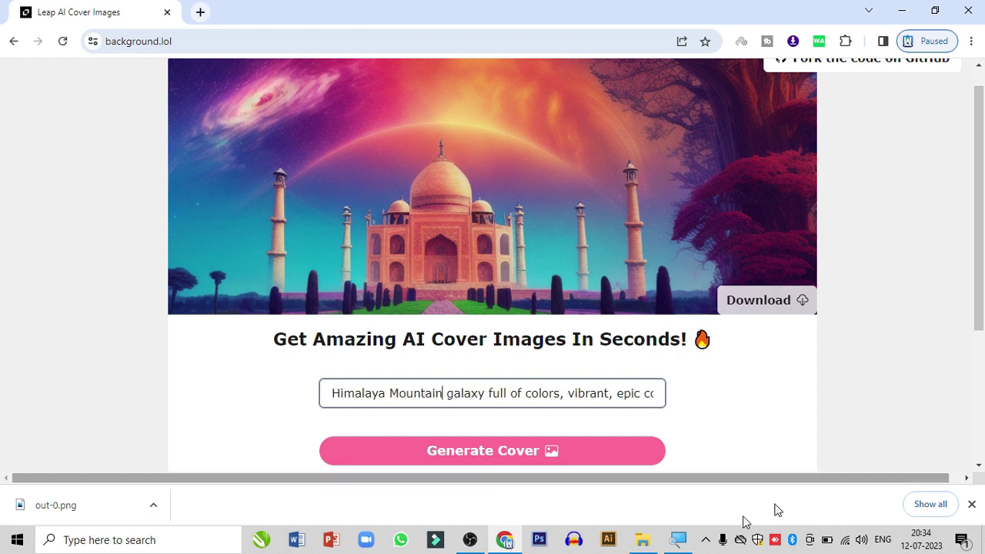
left_click(468, 452)
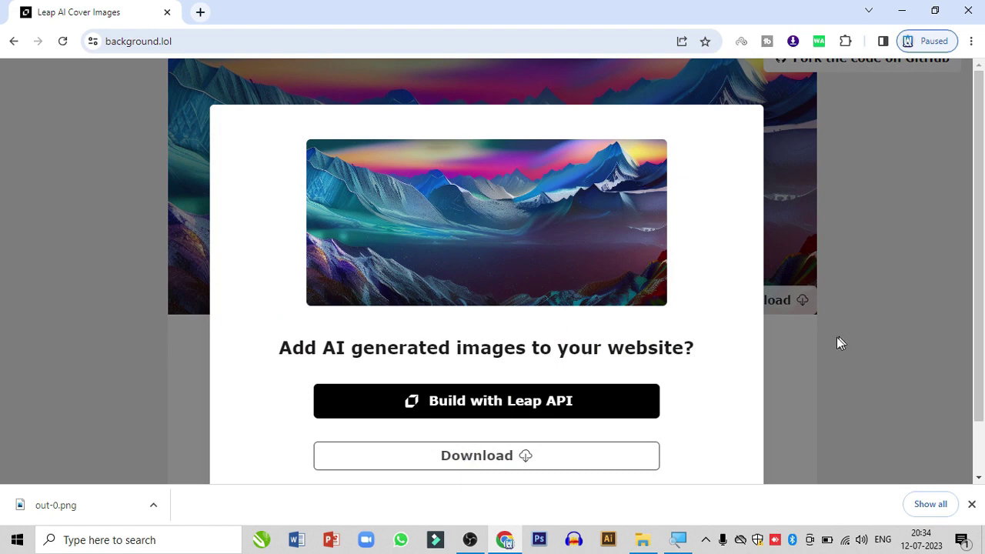
left_click(837, 341)
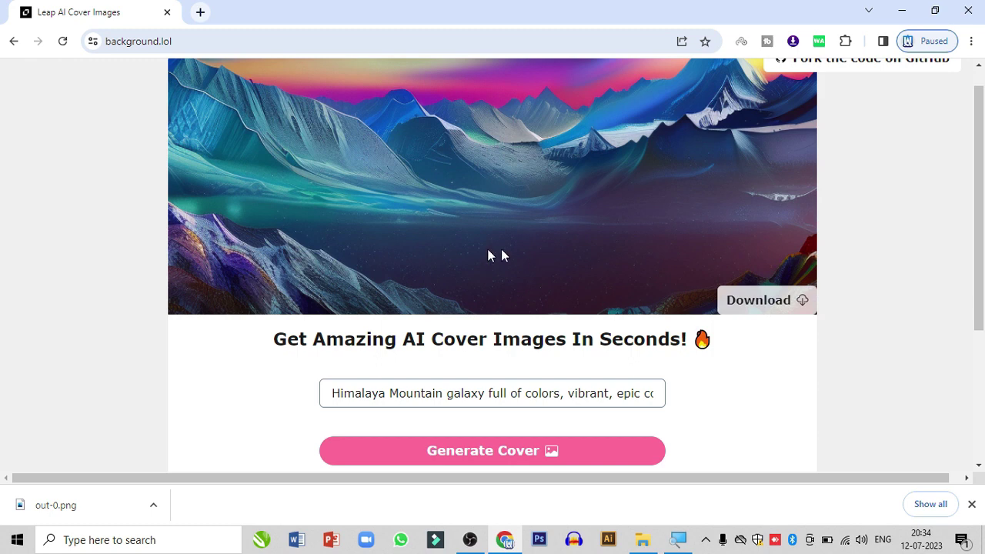
Replace the image prompt with the Anime preset
scroll(385, 400, "down", 2)
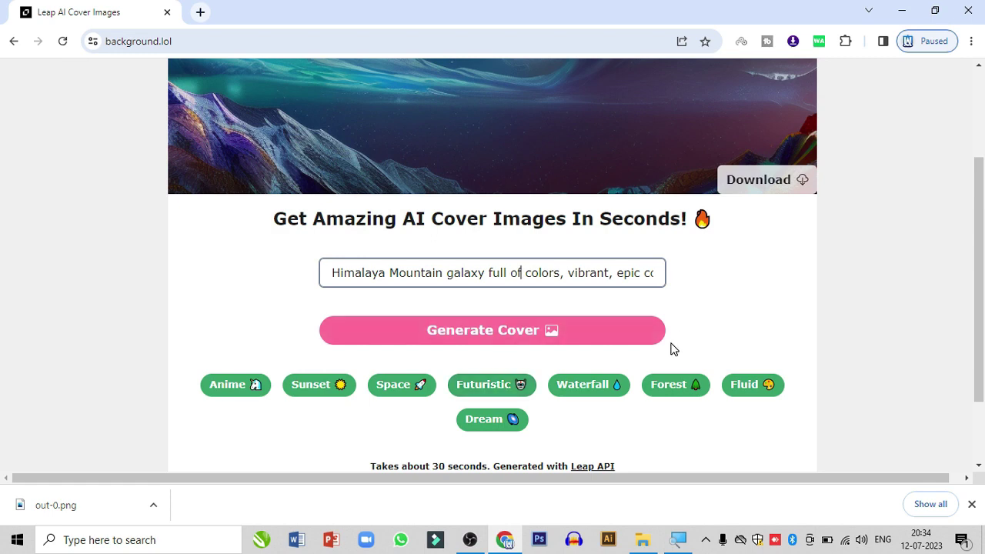
left_click(236, 391)
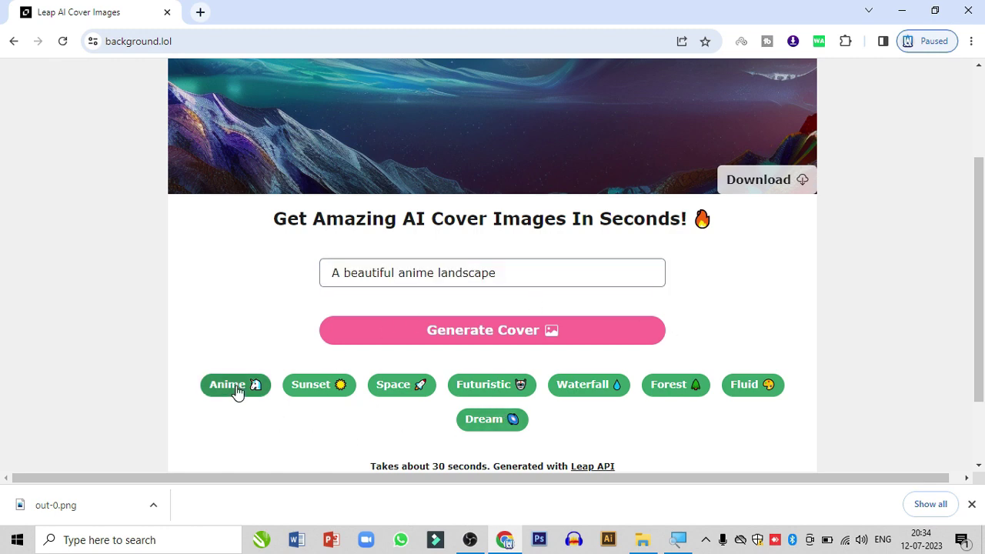